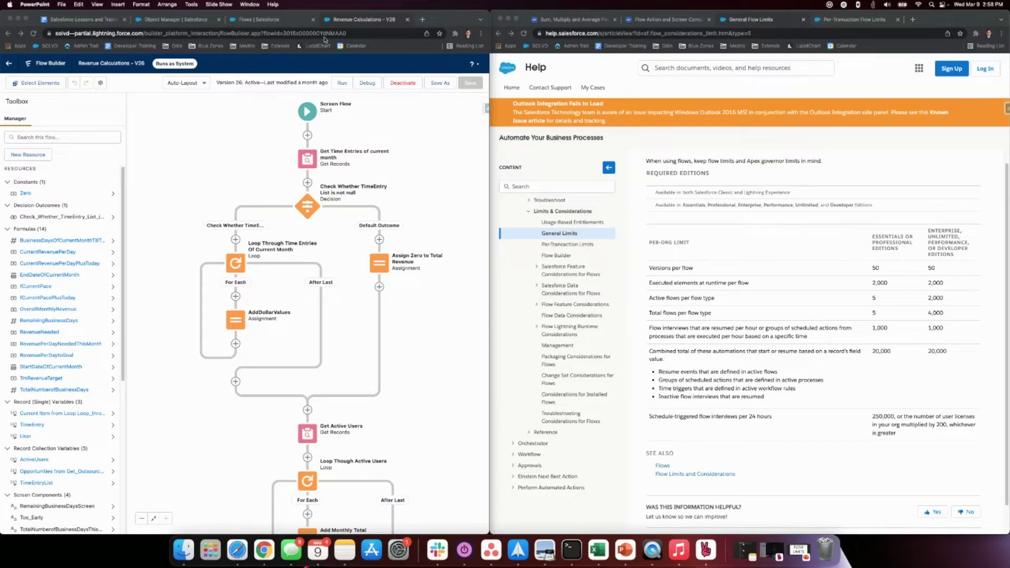
Run the Revenue Calculations flow and dismiss its Limit Exceeded result.
{"action": "left_click", "coordinate": [270, 20]}
{"action": "left_click", "coordinate": [364, 20]}
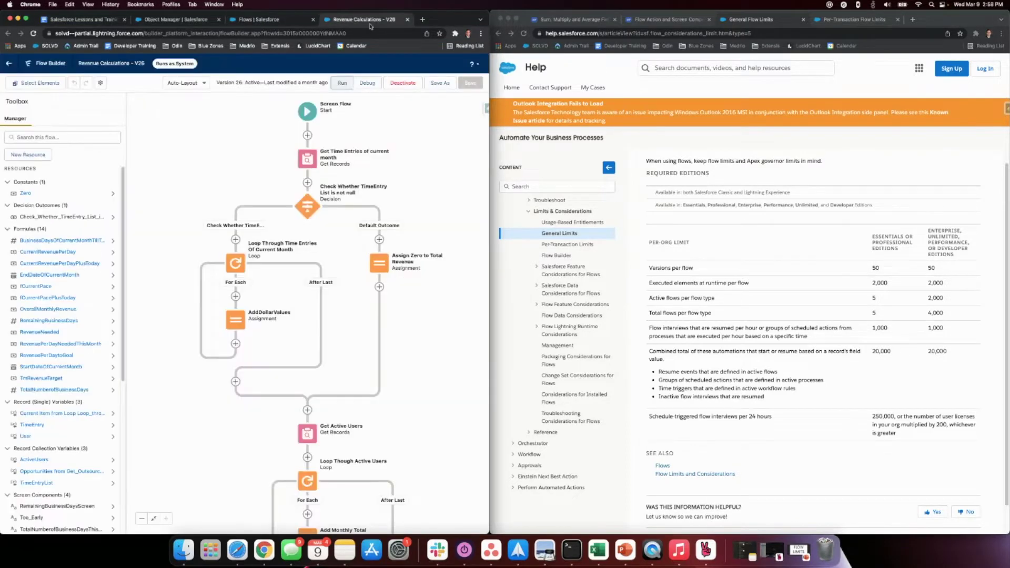
{"action": "left_click", "coordinate": [343, 83]}
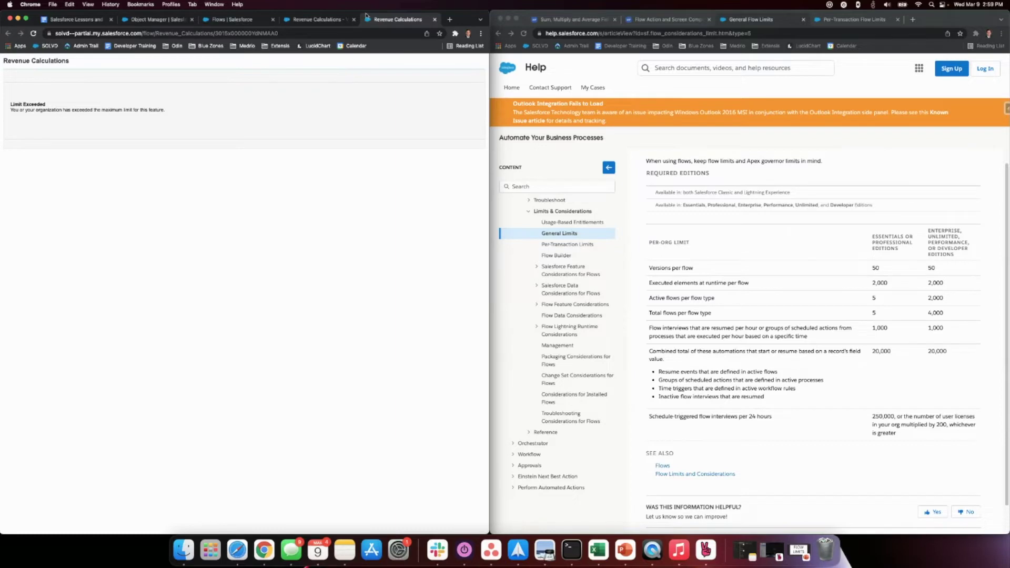
{"action": "key", "text": "super+w"}
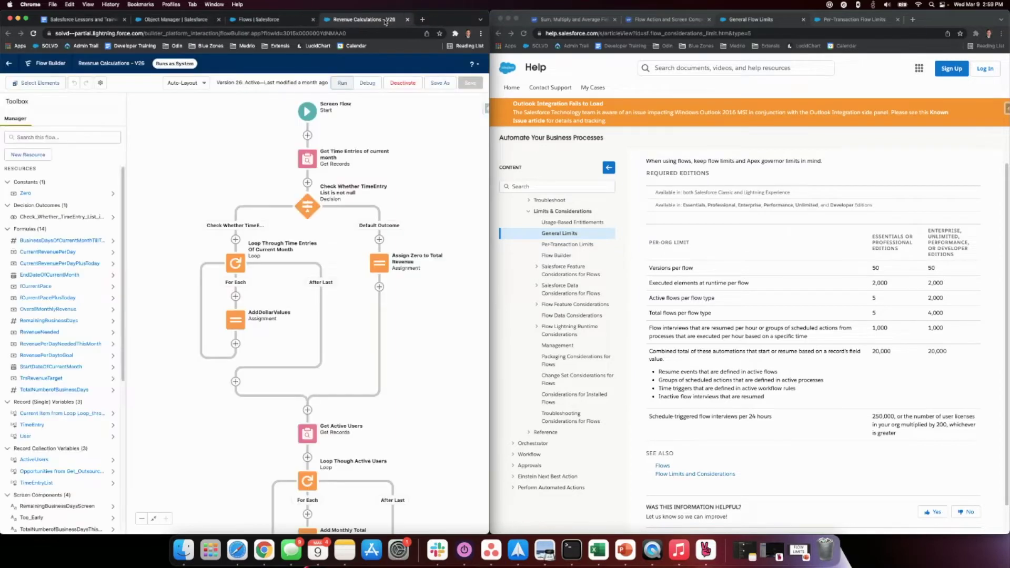
Review the per-transaction flow limits, noting the 10,000 milliseconds CPU time limit.
{"action": "left_click", "coordinate": [788, 247]}
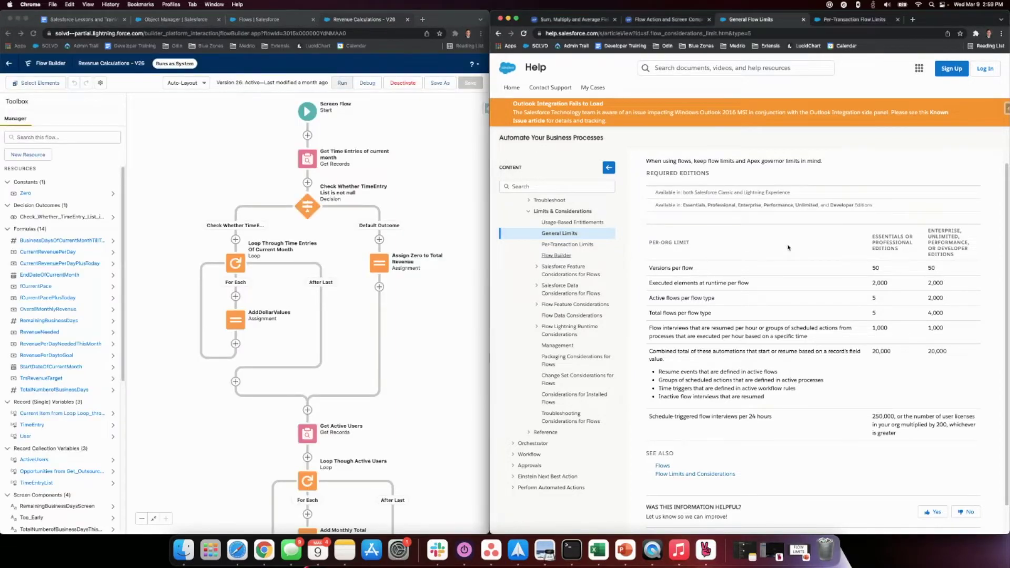
{"action": "left_click", "coordinate": [855, 21]}
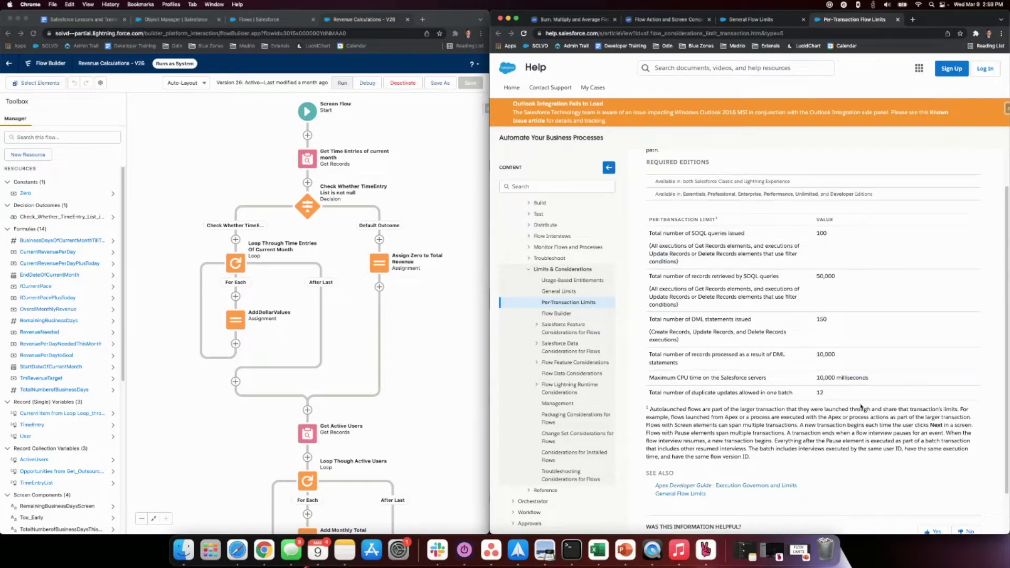
{"action": "left_click_drag", "start_coordinate": [816, 380], "coordinate": [874, 381]}
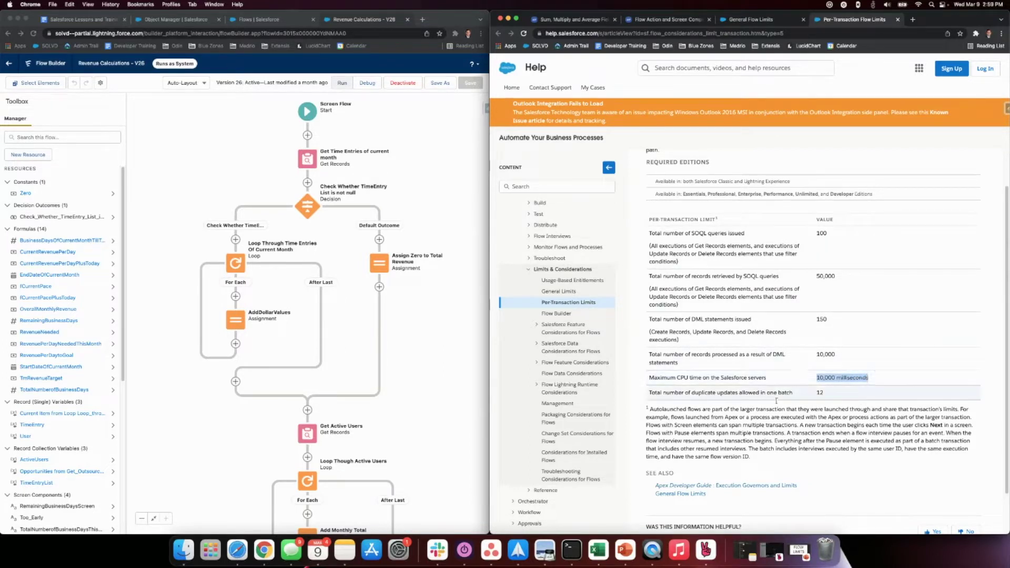
{"action": "left_click", "coordinate": [874, 381]}
{"action": "left_click", "coordinate": [760, 21]}
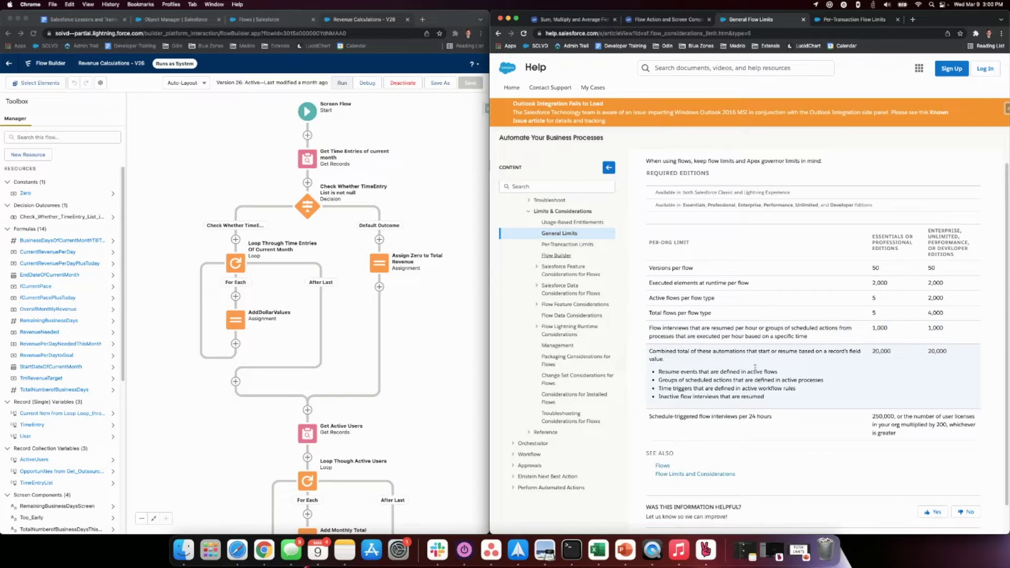
Read through the CollectionCalculate 'Sum, Multiply and Average Fields' article.
{"action": "left_click", "coordinate": [433, 200]}
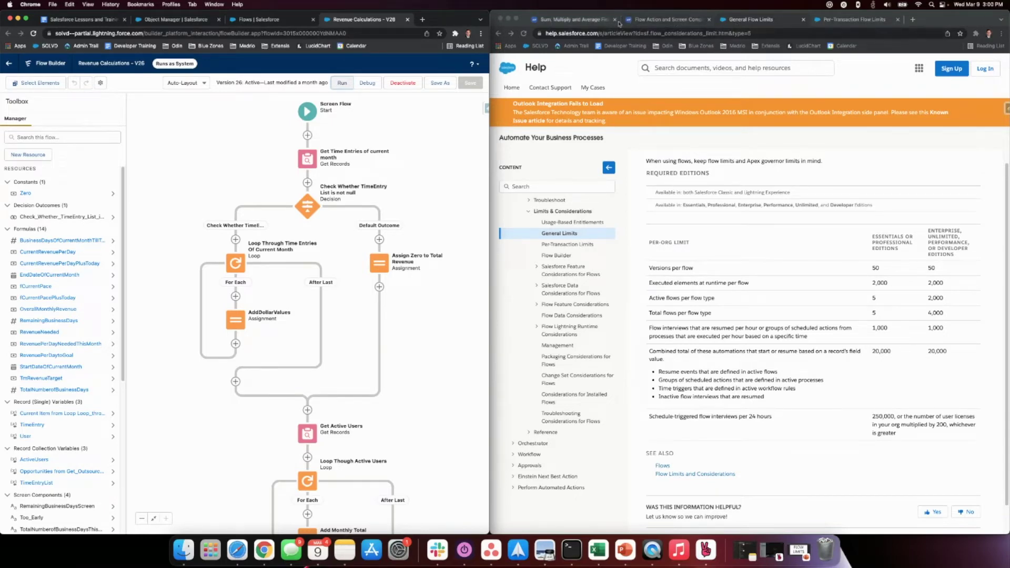
{"action": "left_click", "coordinate": [583, 25]}
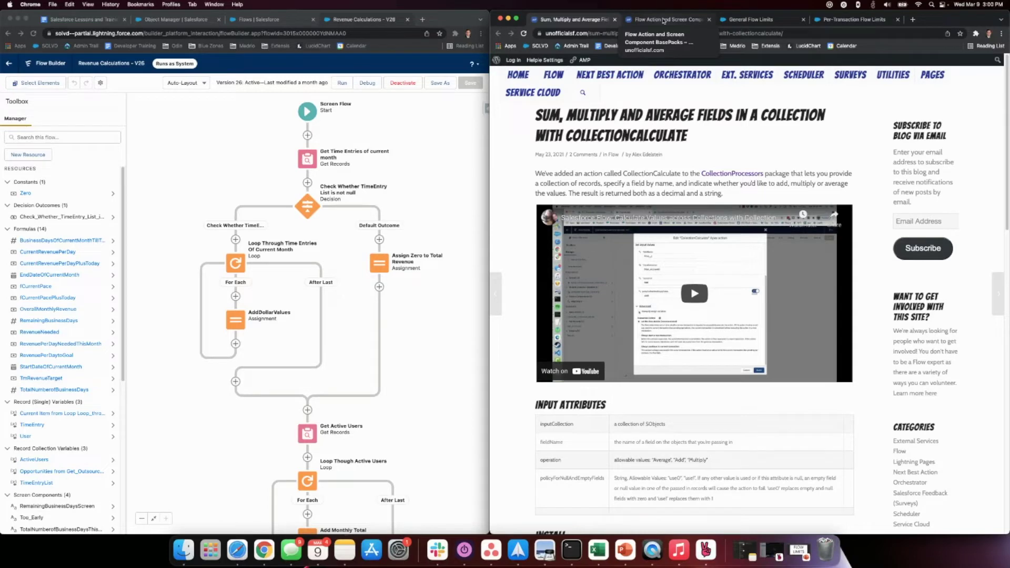
{"action": "scroll", "coordinate": [758, 237], "scroll_direction": "down", "scroll_amount": 5}
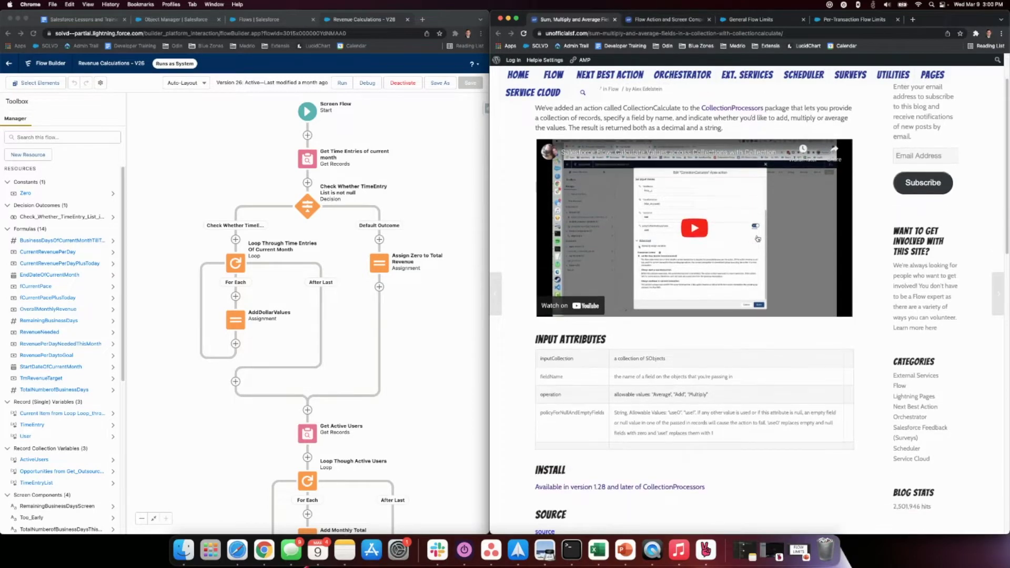
{"action": "scroll", "coordinate": [758, 238], "scroll_direction": "up", "scroll_amount": 1}
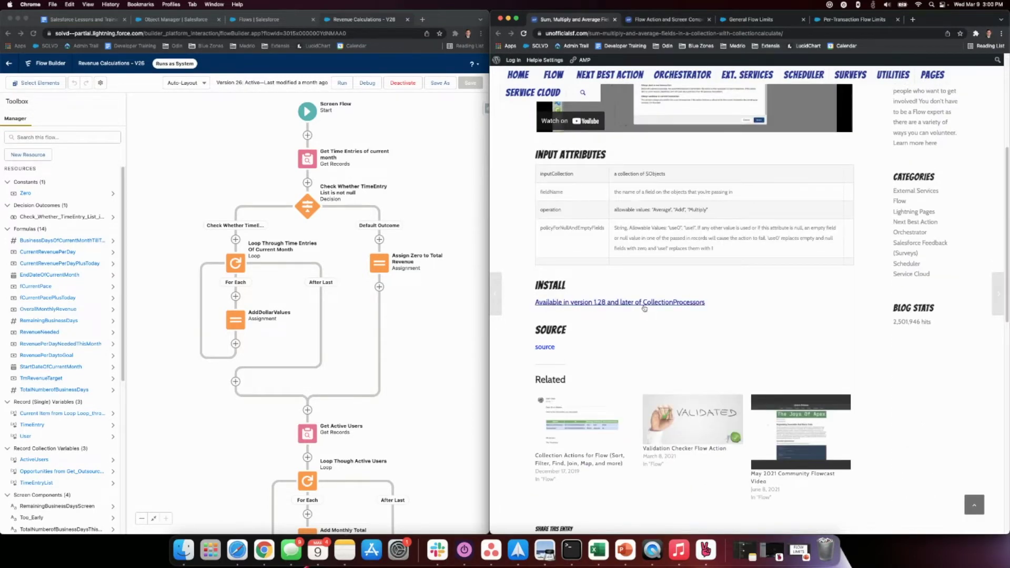
{"action": "scroll", "coordinate": [666, 158], "scroll_direction": "up", "scroll_amount": 5}
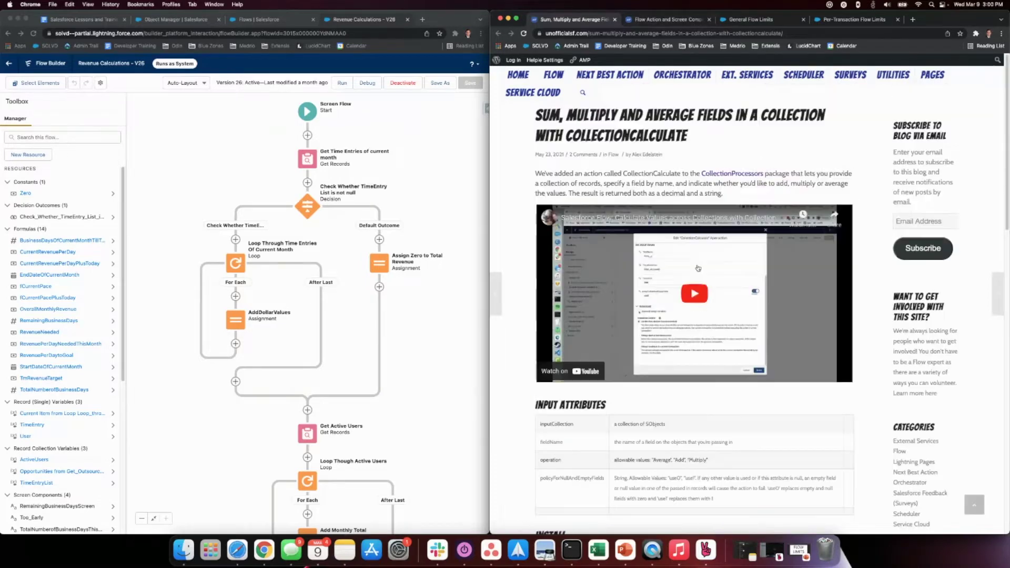
Open the Flow Action and Screen Component BasePacks page, then show the flows list.
{"action": "left_click", "coordinate": [680, 22]}
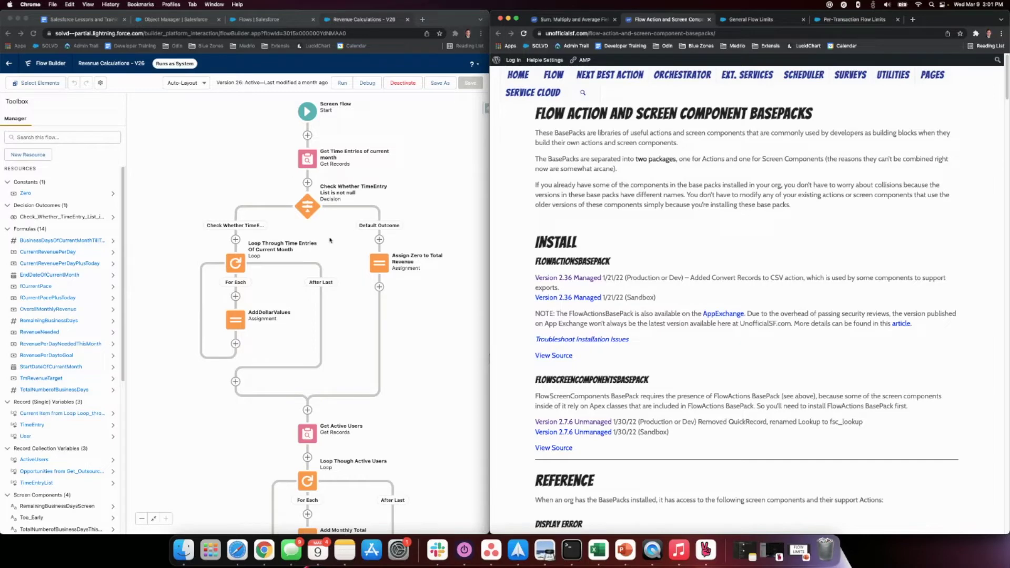
{"action": "left_click", "coordinate": [316, 13]}
{"action": "left_click", "coordinate": [294, 16]}
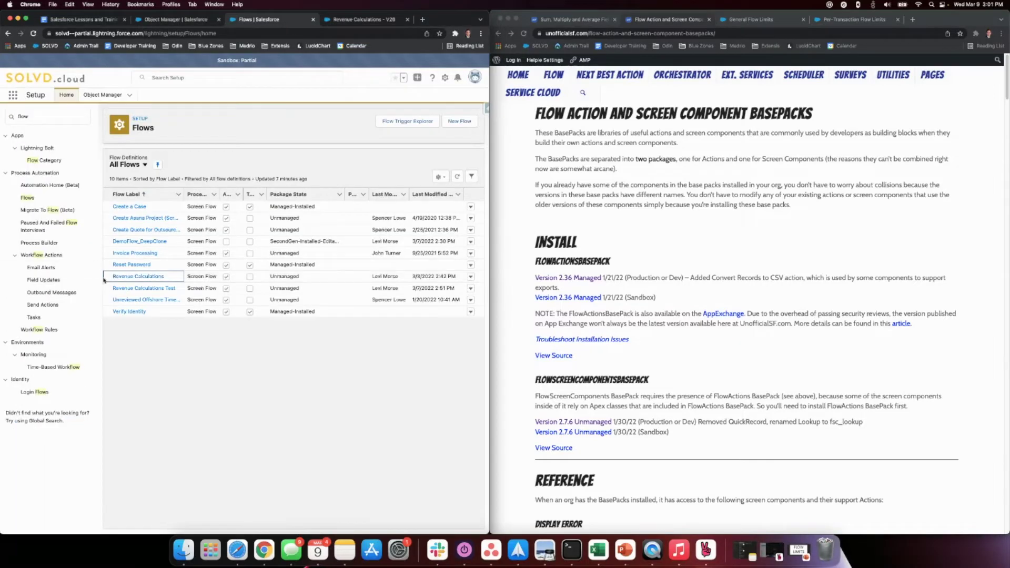
Open Revenue Calculations Test and edit its SumTotal Apex action element.
{"action": "left_click", "coordinate": [121, 288]}
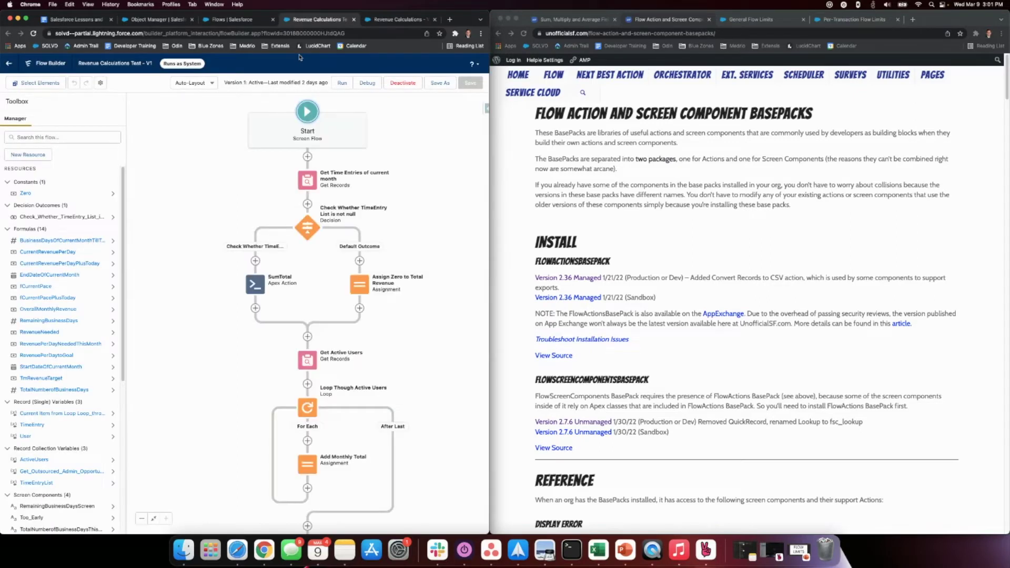
{"action": "left_click", "coordinate": [230, 263]}
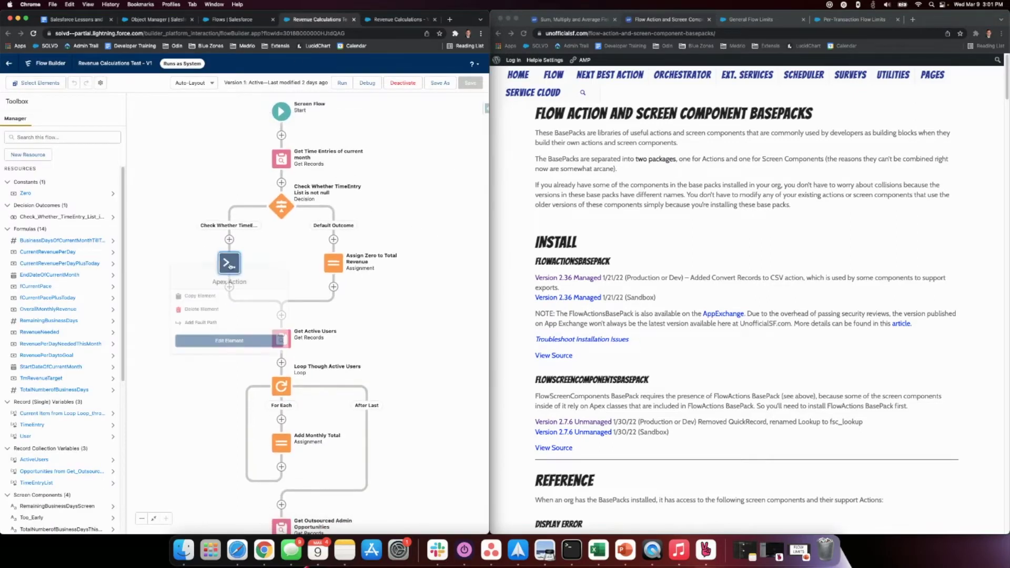
{"action": "left_click", "coordinate": [229, 340]}
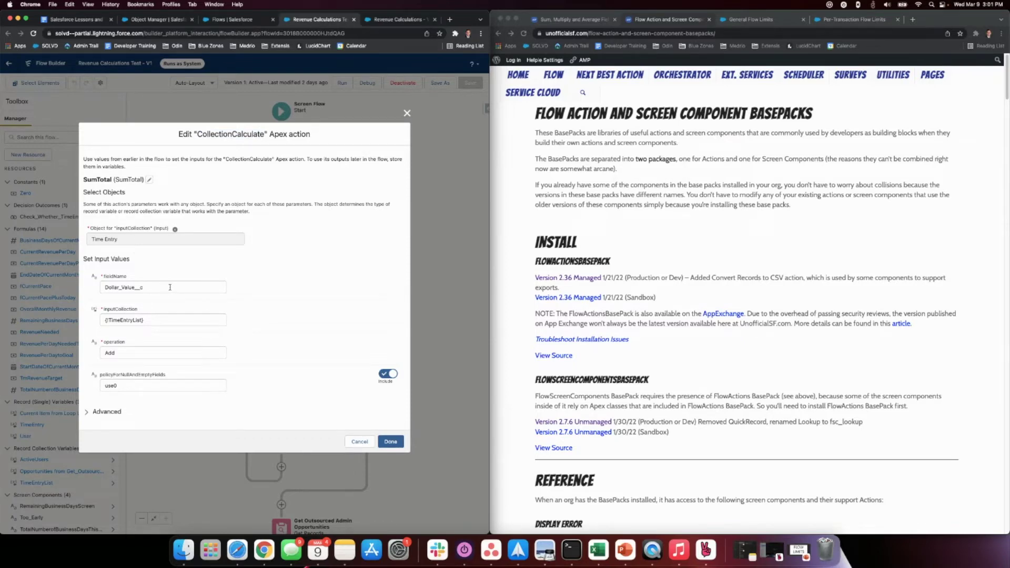
Check the inputs: collection {!TimeEntryList} and null-handling policy use0.
{"action": "left_click_drag", "start_coordinate": [157, 320], "coordinate": [88, 310]}
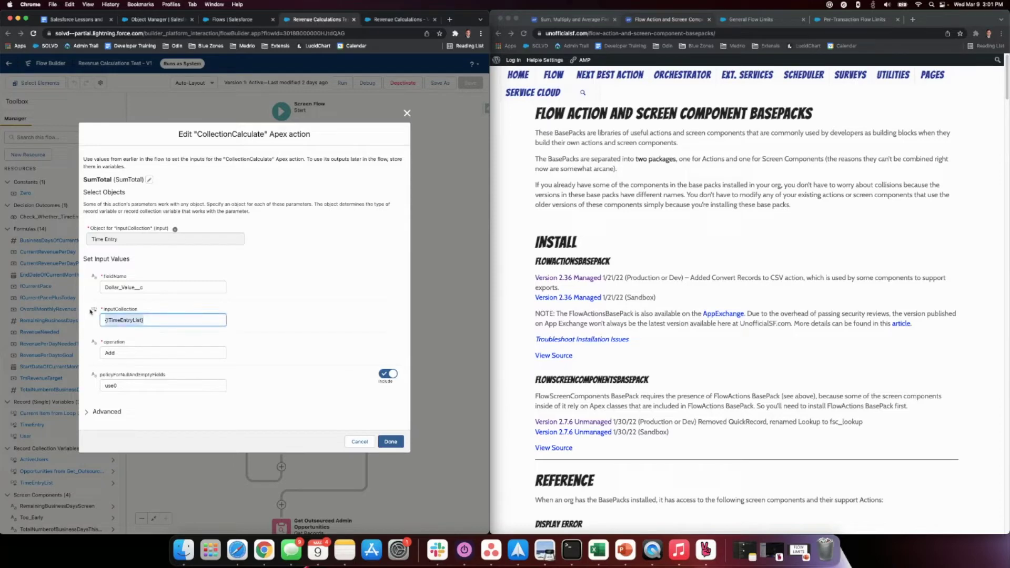
{"action": "left_click", "coordinate": [236, 322]}
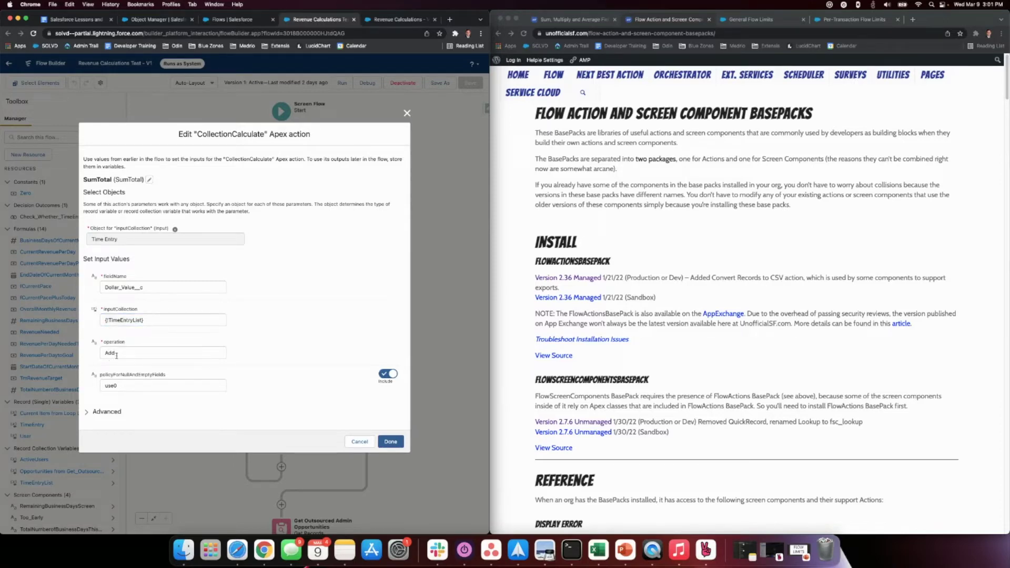
{"action": "left_click_drag", "start_coordinate": [152, 387], "coordinate": [82, 389]}
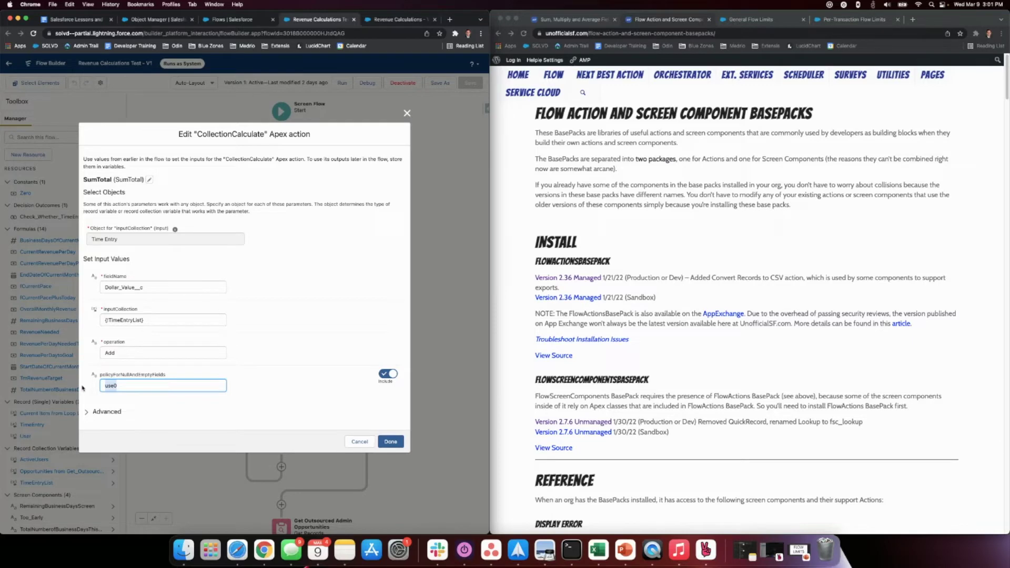
Keep outputDecimalResult as {!TotalRevenueThisMonth} with 'Let the flow decide', then save.
{"action": "left_click", "coordinate": [189, 415]}
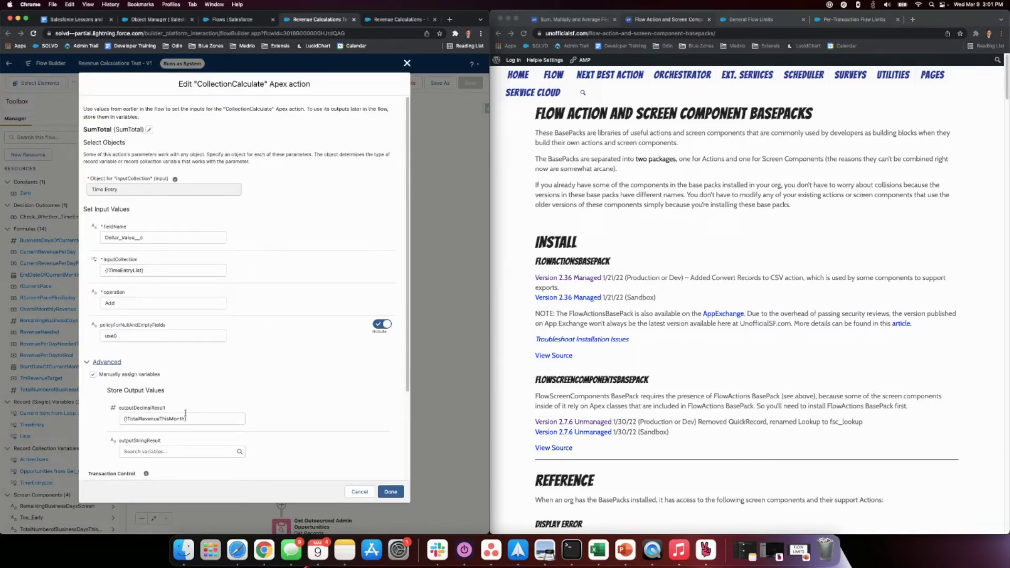
{"action": "scroll", "coordinate": [192, 371], "scroll_direction": "down", "scroll_amount": 2}
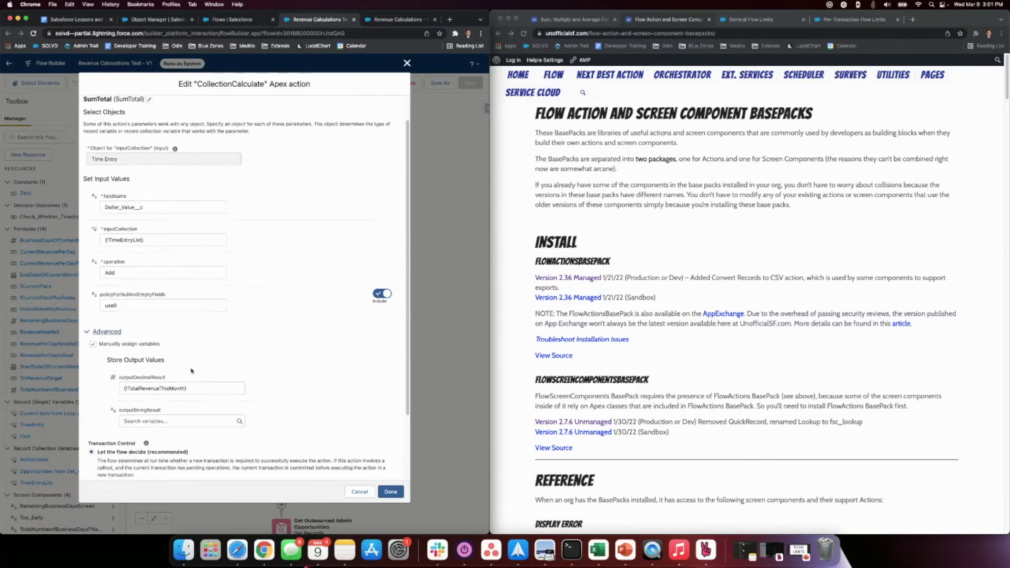
{"action": "scroll", "coordinate": [191, 371], "scroll_direction": "down", "scroll_amount": 1}
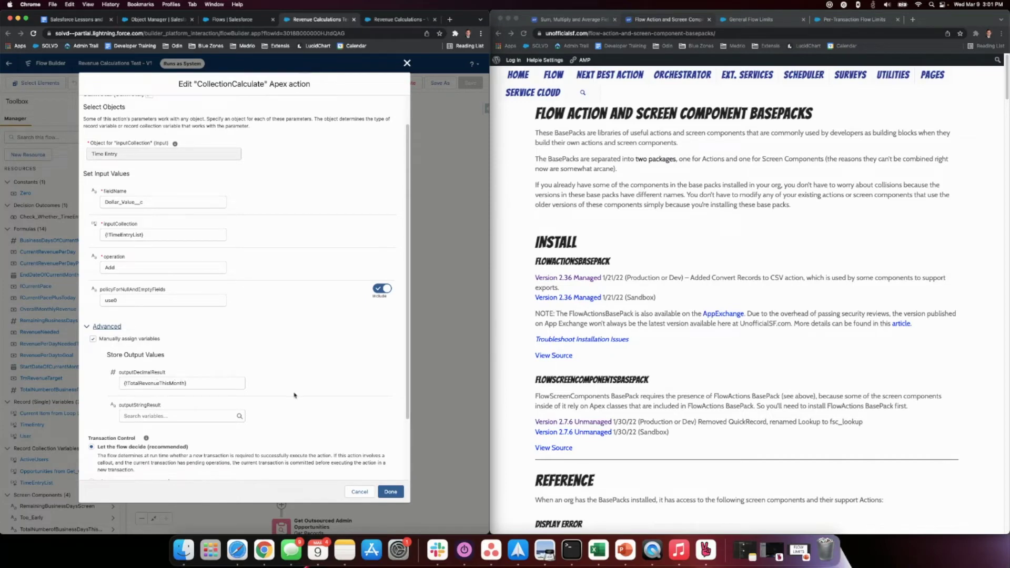
{"action": "scroll", "coordinate": [256, 386], "scroll_direction": "down", "scroll_amount": 3}
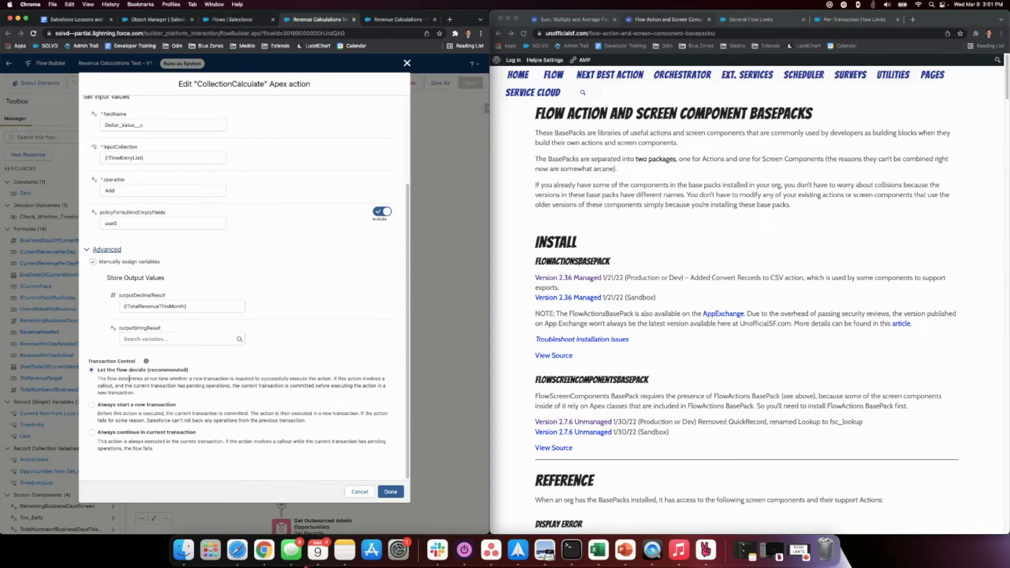
{"action": "left_click", "coordinate": [190, 373]}
{"action": "left_click", "coordinate": [576, 20]}
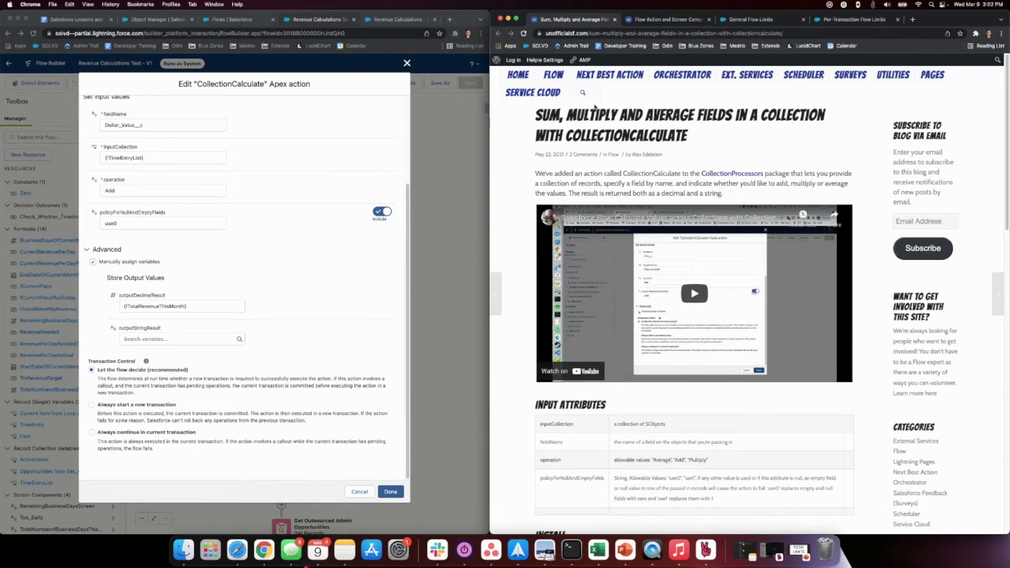
{"action": "left_click", "coordinate": [396, 495]}
Save the SumTotal action and run the flow in debug mode.
{"action": "left_click", "coordinate": [396, 495]}
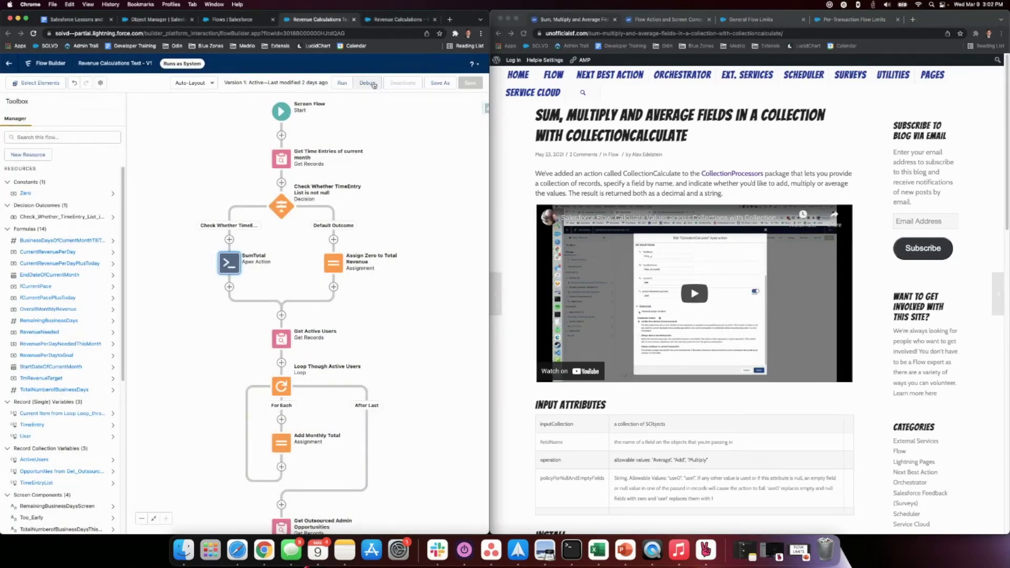
{"action": "left_click", "coordinate": [368, 83]}
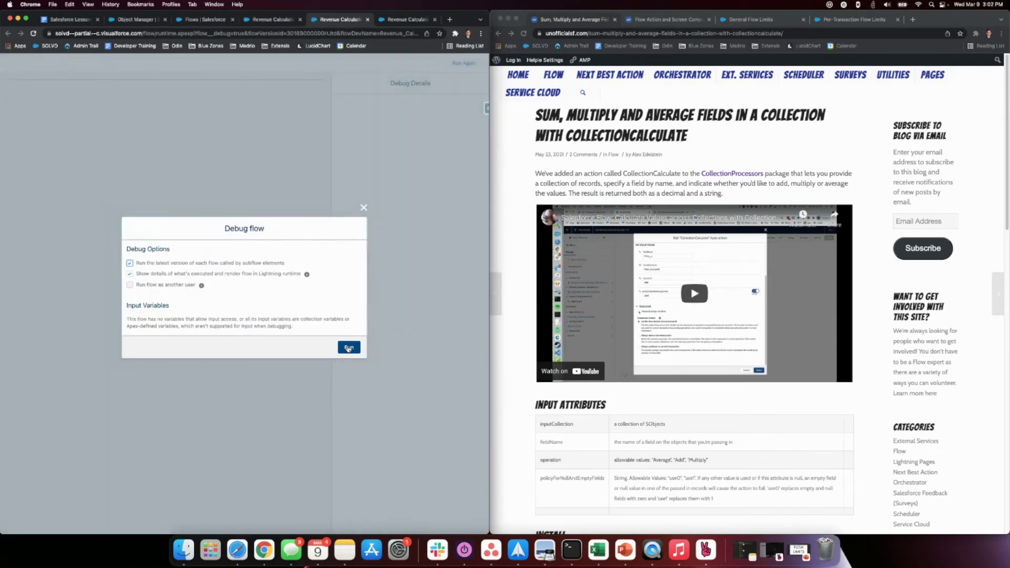
{"action": "left_click", "coordinate": [347, 347]}
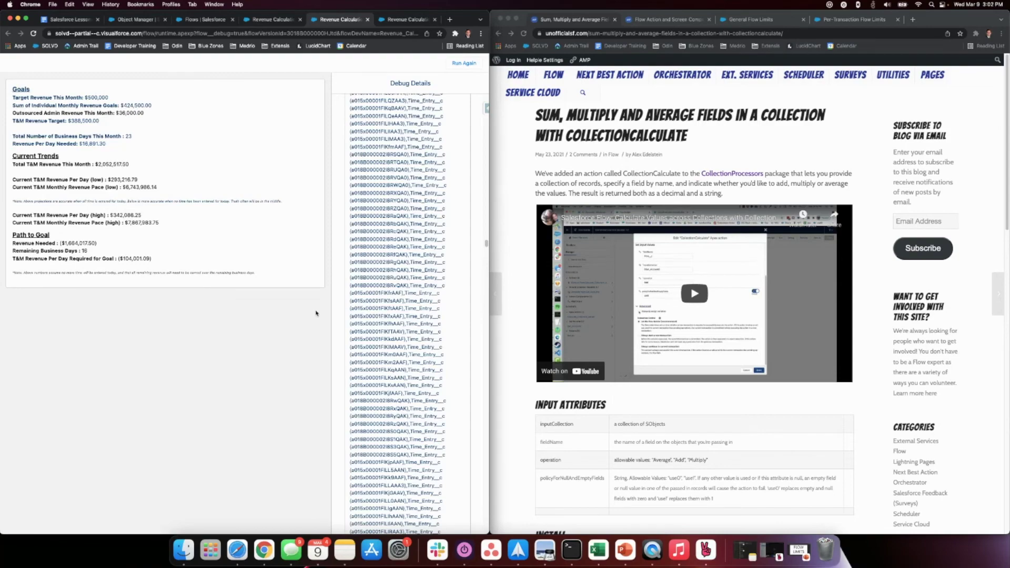
Review Debug Details, including the monthly revenue pace and $2,052,517.50 total revenue.
{"action": "scroll", "coordinate": [418, 248], "scroll_direction": "down", "scroll_amount": 10}
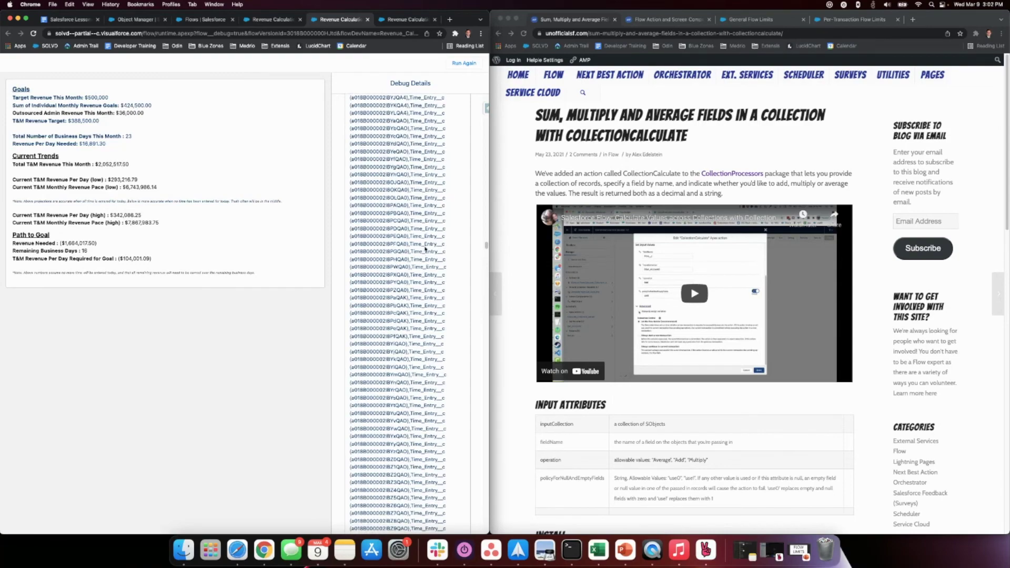
{"action": "scroll", "coordinate": [418, 246], "scroll_direction": "down", "scroll_amount": 15}
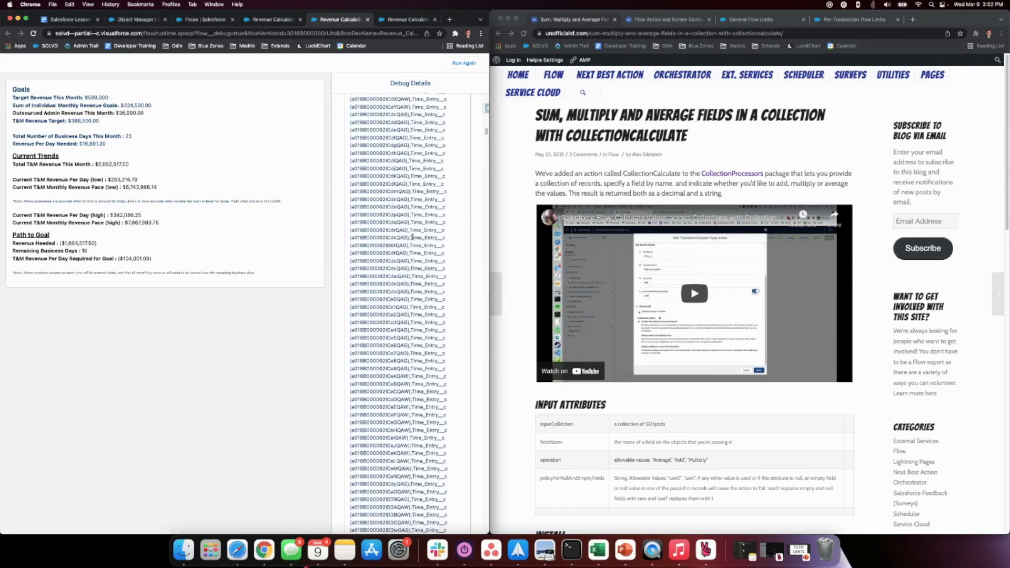
{"action": "scroll", "coordinate": [443, 265], "scroll_direction": "down", "scroll_amount": 15}
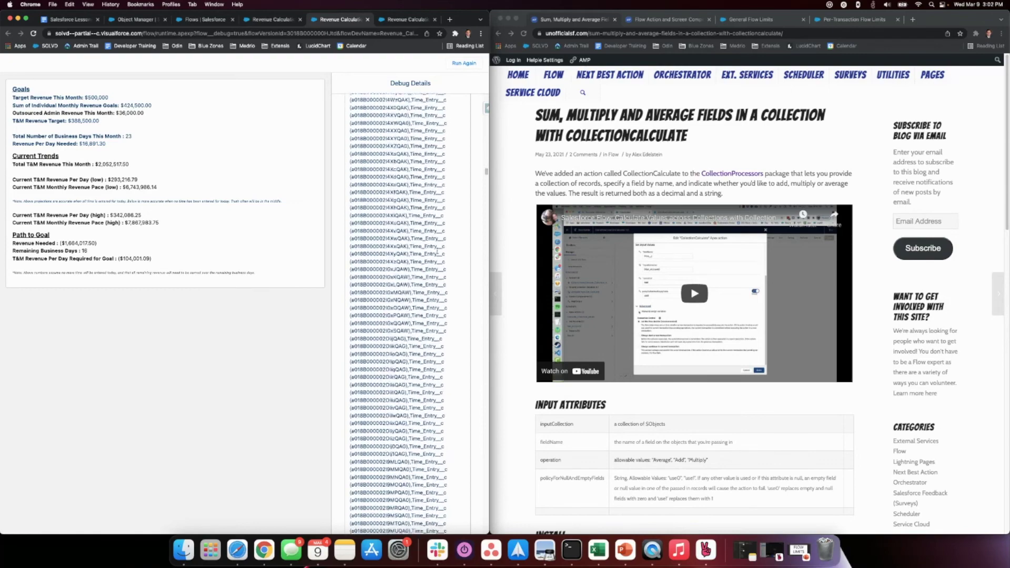
{"action": "scroll", "coordinate": [435, 216], "scroll_direction": "down", "scroll_amount": 15}
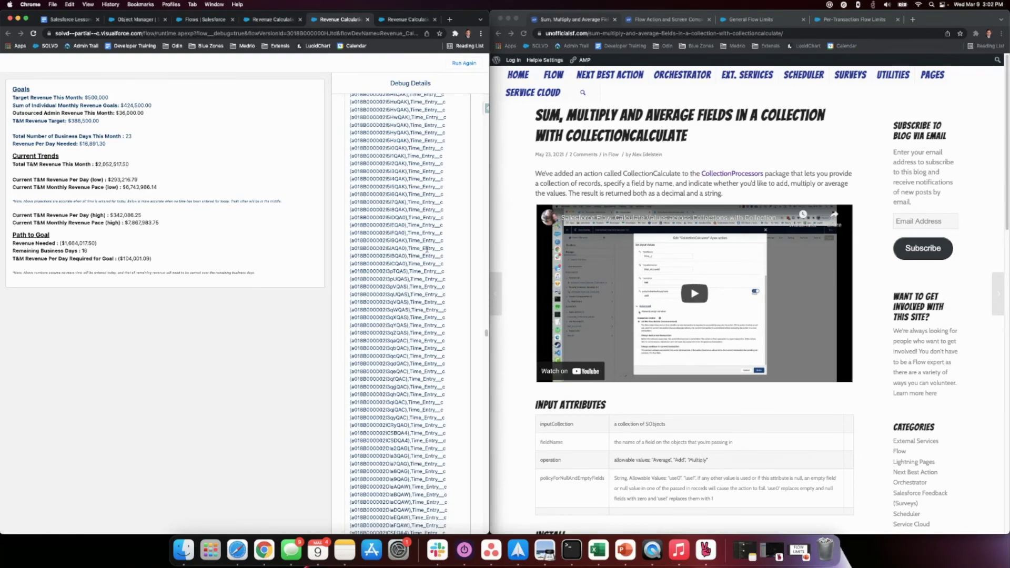
{"action": "scroll", "coordinate": [423, 244], "scroll_direction": "down", "scroll_amount": 10}
{"action": "scroll", "coordinate": [423, 239], "scroll_direction": "down", "scroll_amount": 10}
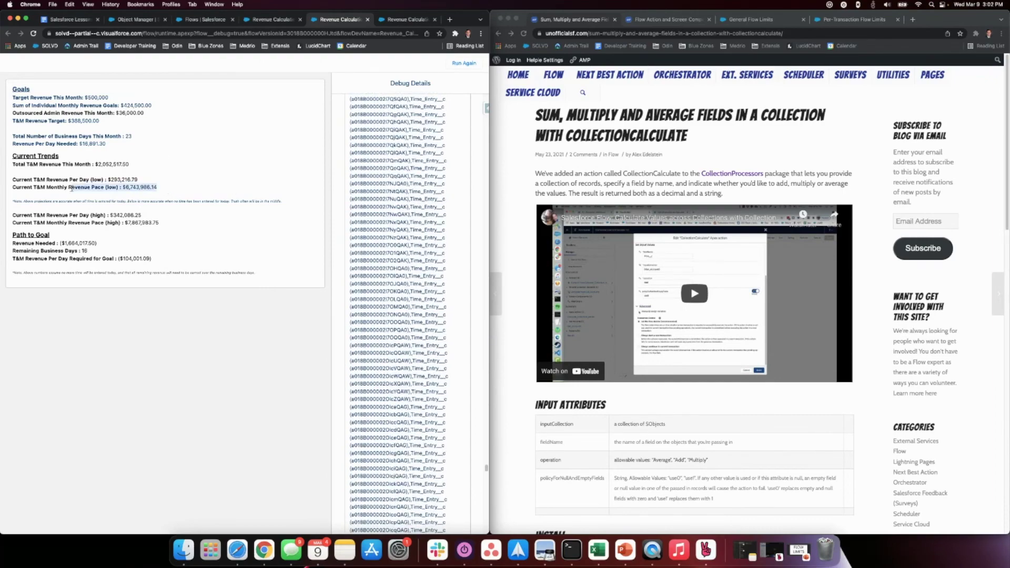
{"action": "left_click_drag", "start_coordinate": [159, 223], "coordinate": [123, 222]}
{"action": "left_click", "coordinate": [179, 216]}
{"action": "scroll", "coordinate": [374, 252], "scroll_direction": "up", "scroll_amount": 10}
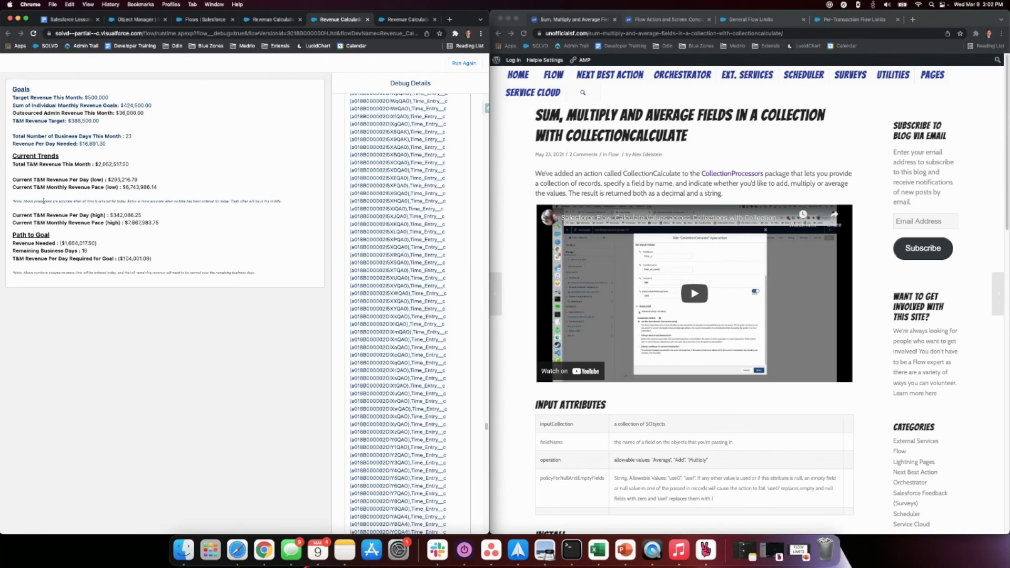